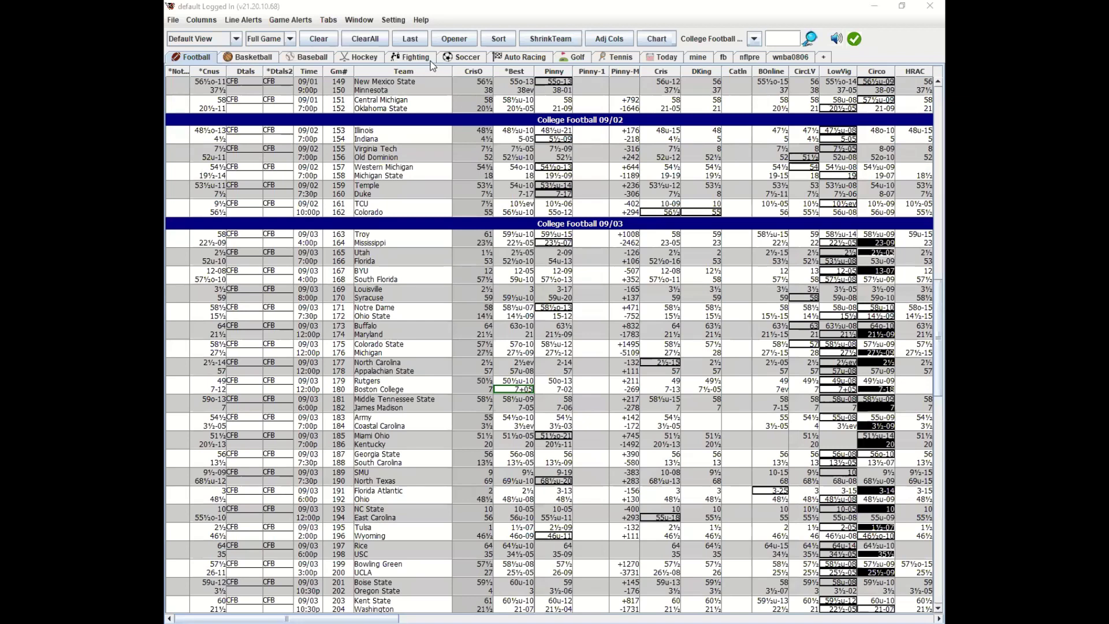
# Step: Show the Line Seekers submenu under the Line Alerts menu
pyautogui.click(240, 19)
pyautogui.moveTo(251, 47)
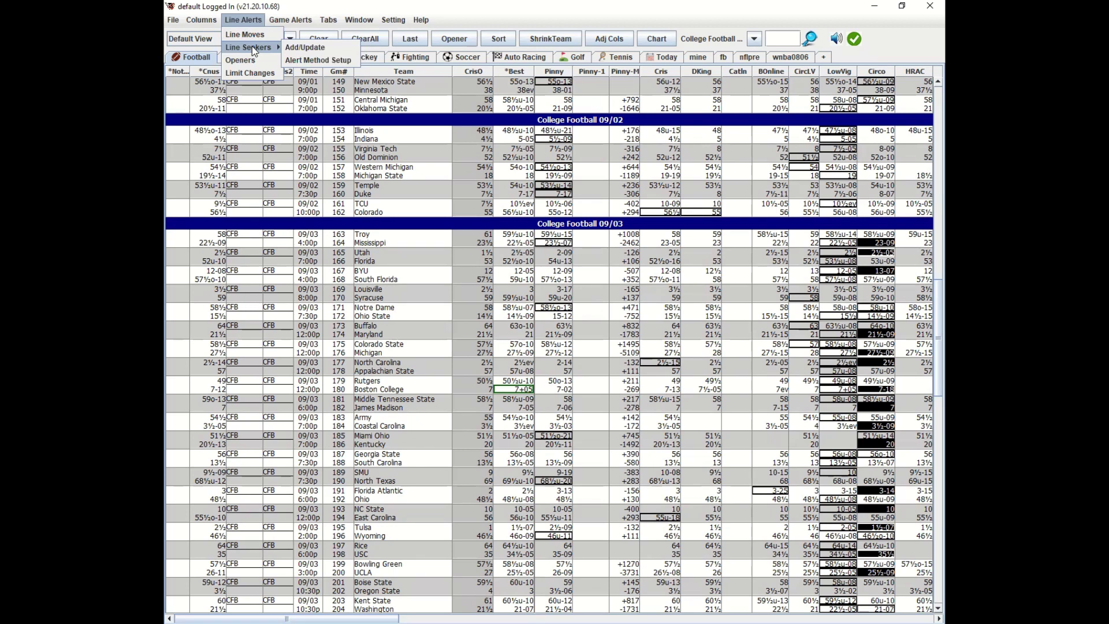
# Step: Open Line Seeker Alert Method Setup, run the Good alert's test popup, and dismiss it
pyautogui.click(324, 60)
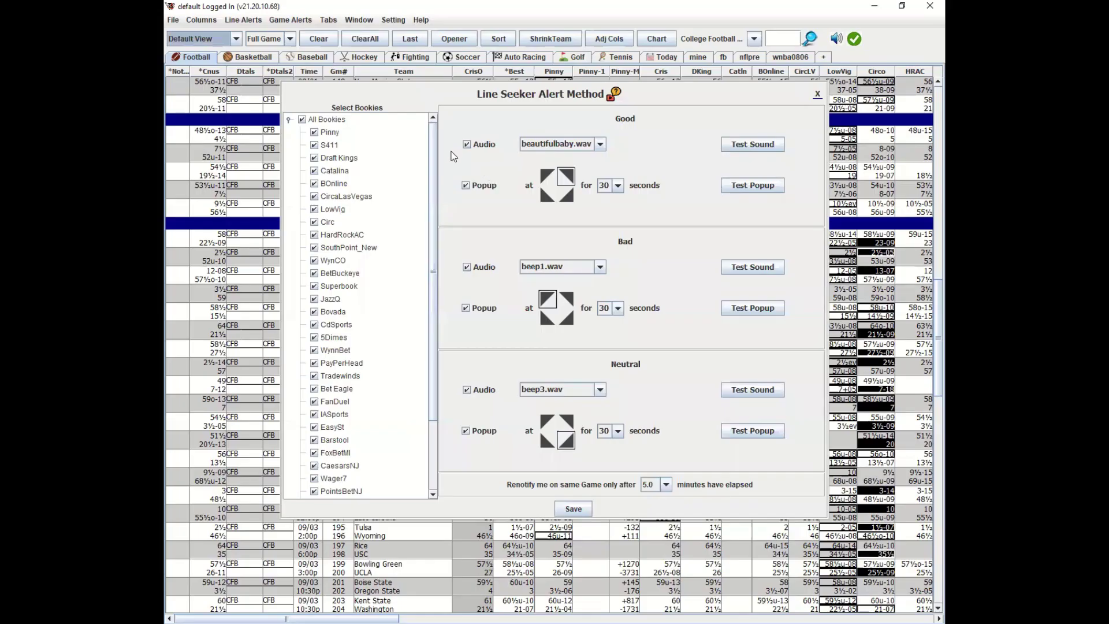
pyautogui.click(774, 186)
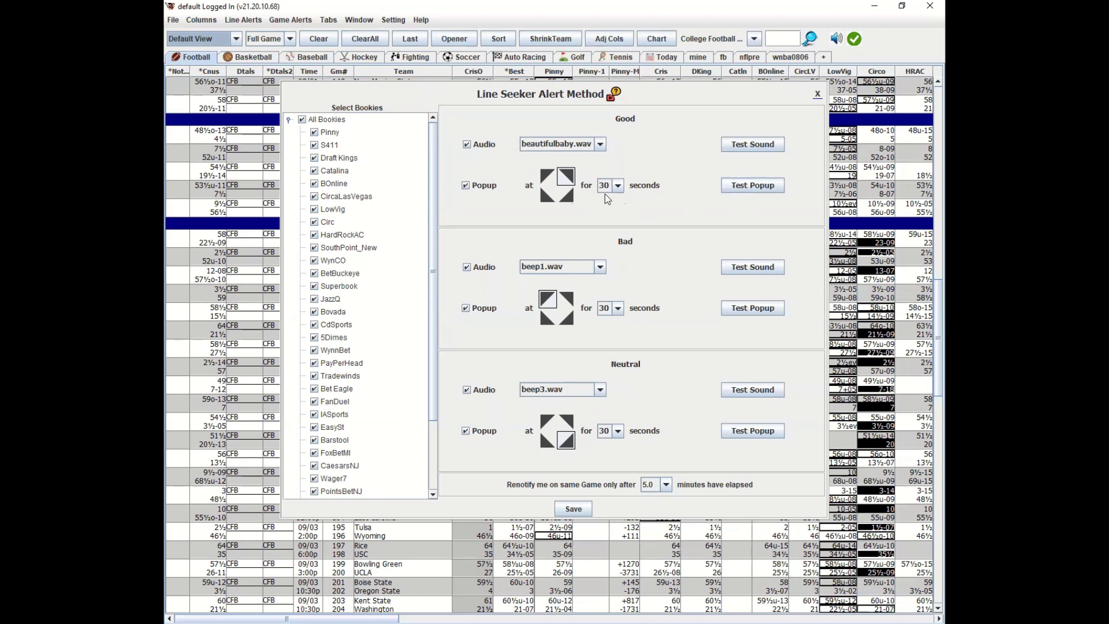
pyautogui.click(749, 186)
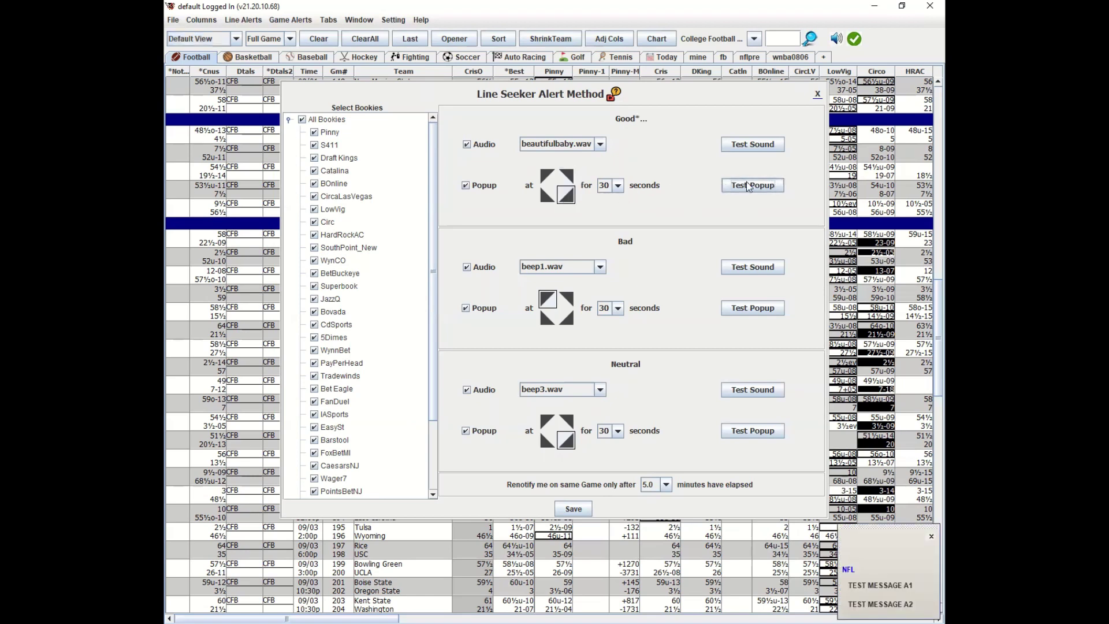
pyautogui.click(930, 537)
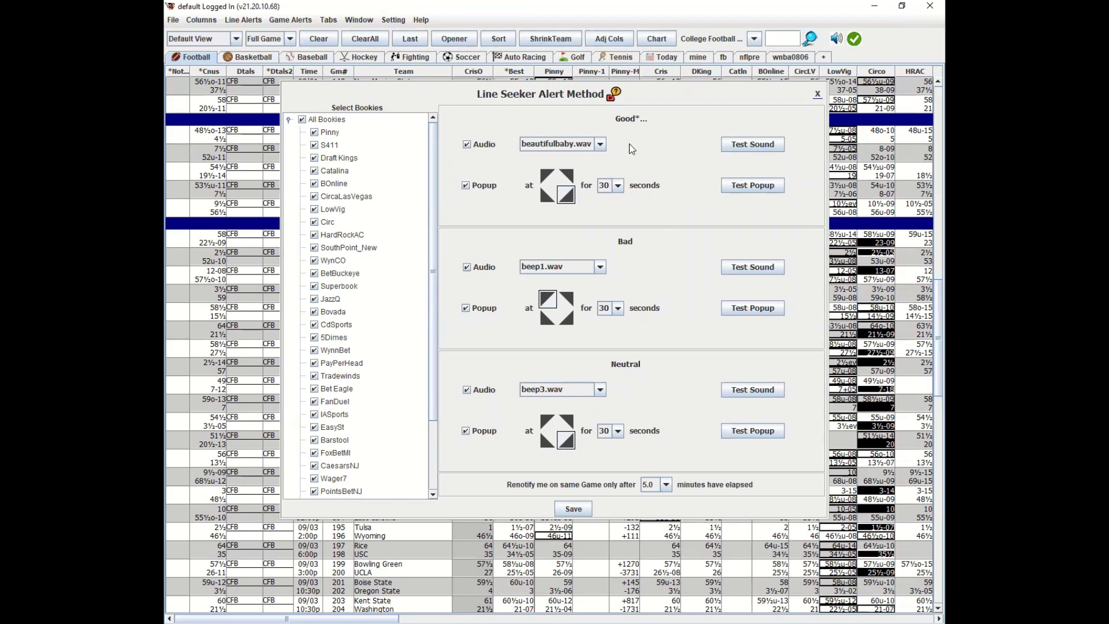
# Step: Set the Good alert's audio to the blank entry so it plays no sound
pyautogui.click(589, 147)
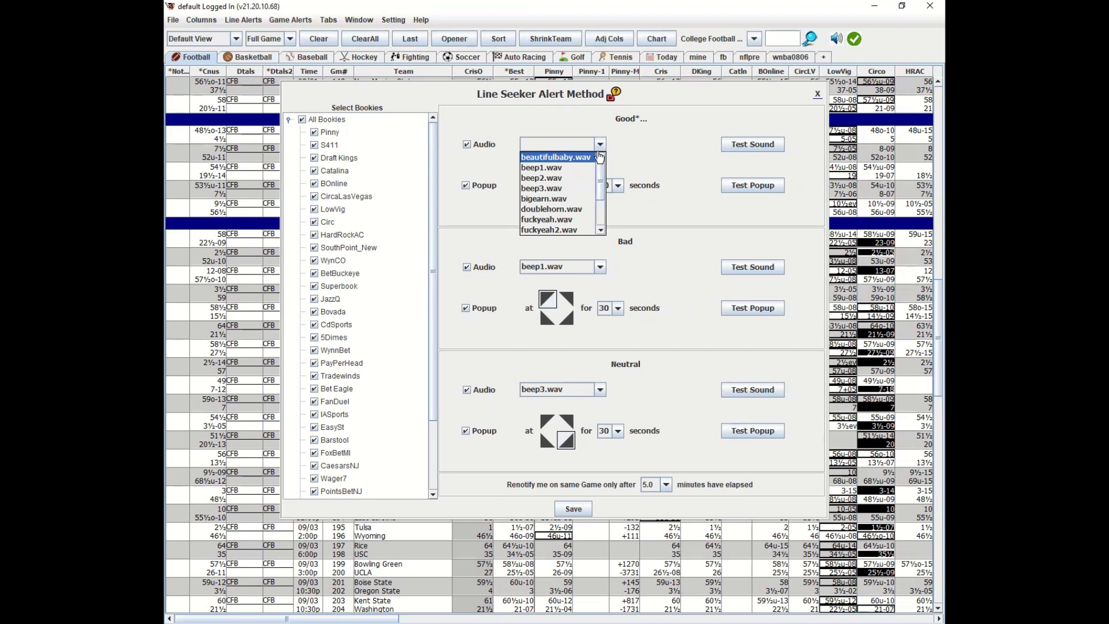
pyautogui.moveTo(603, 173); pyautogui.dragTo(600, 241)
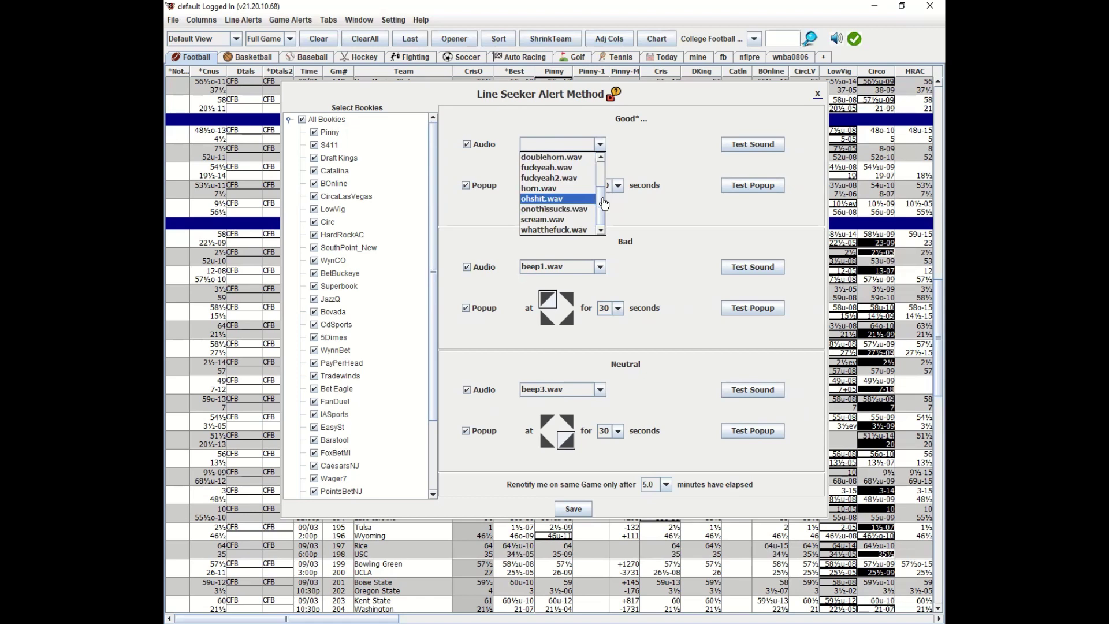
pyautogui.moveTo(604, 203)
pyautogui.mouseDown()
pyautogui.moveTo(603, 190)
pyautogui.moveTo(604, 217)
pyautogui.moveTo(601, 185)
pyautogui.mouseUp()
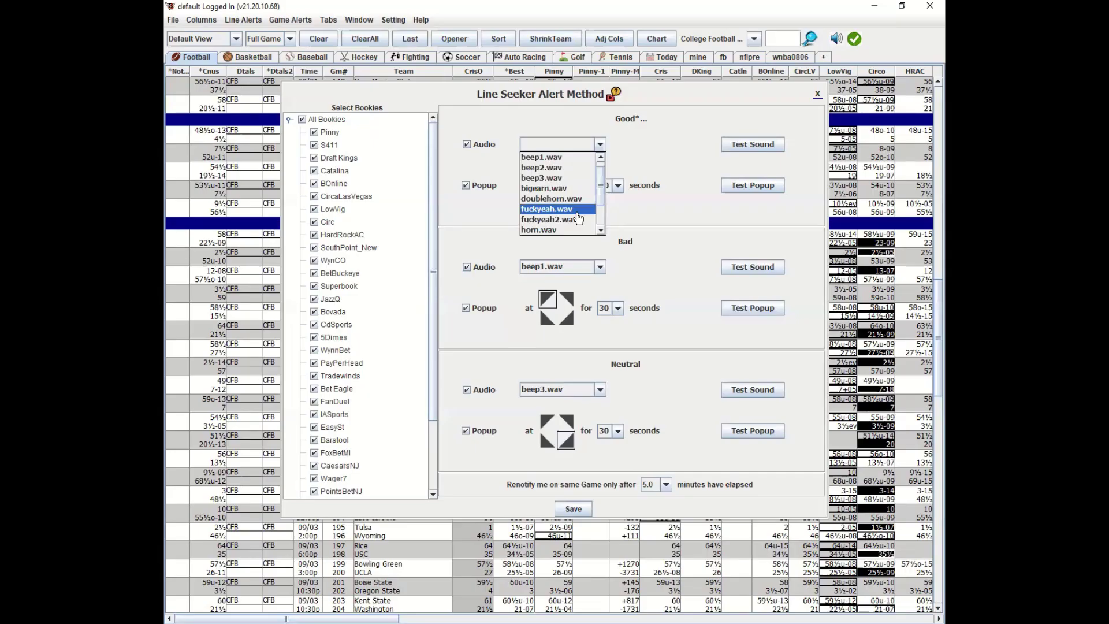
pyautogui.click(601, 157)
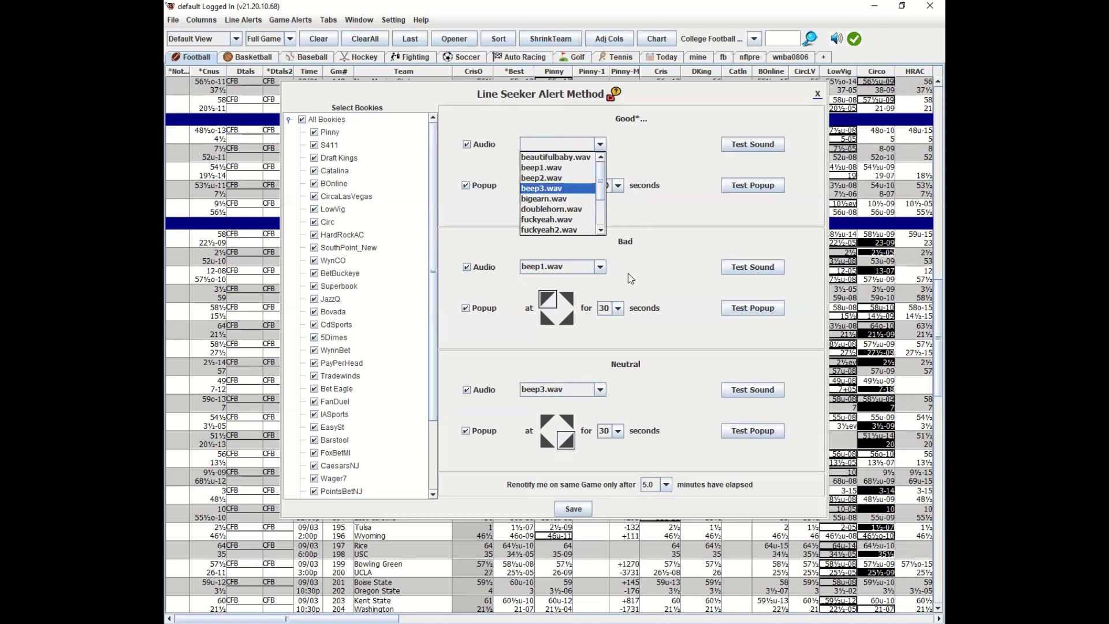
pyautogui.click(650, 266)
pyautogui.click(601, 144)
pyautogui.click(582, 154)
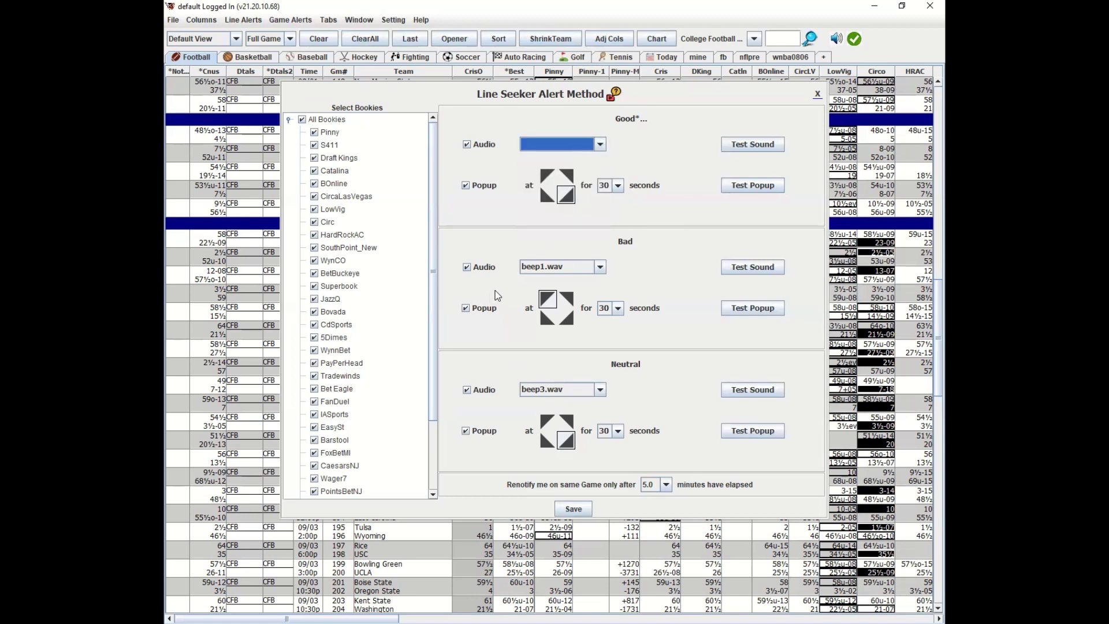
# Step: Save the alert method settings, then briefly view the Line Seeker Alerts form and close it
pyautogui.click(574, 508)
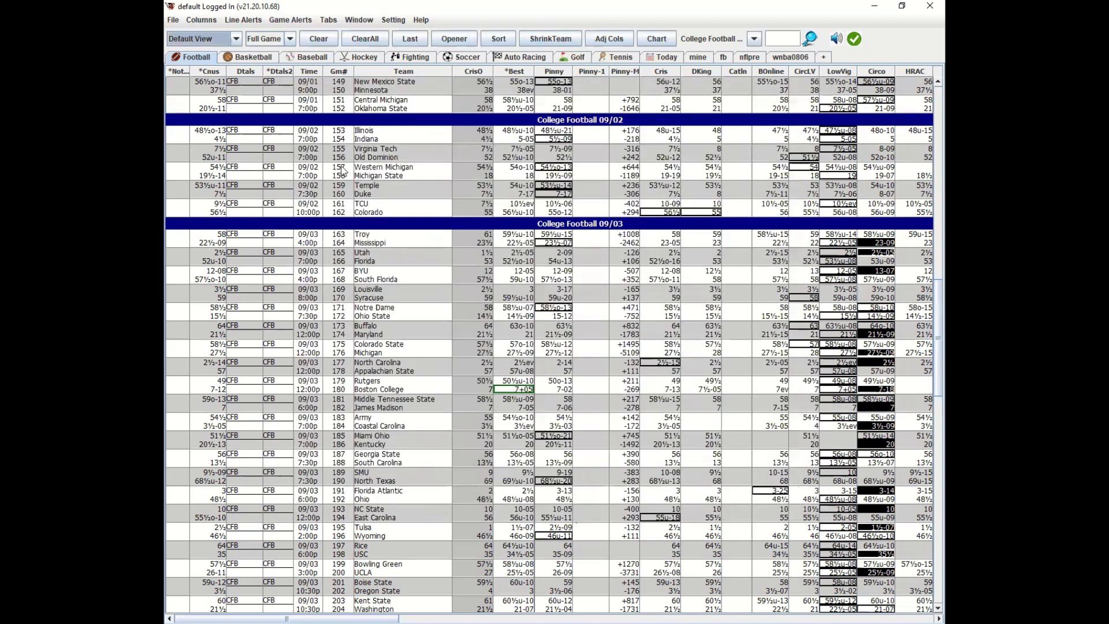
pyautogui.click(250, 20)
pyautogui.moveTo(250, 50)
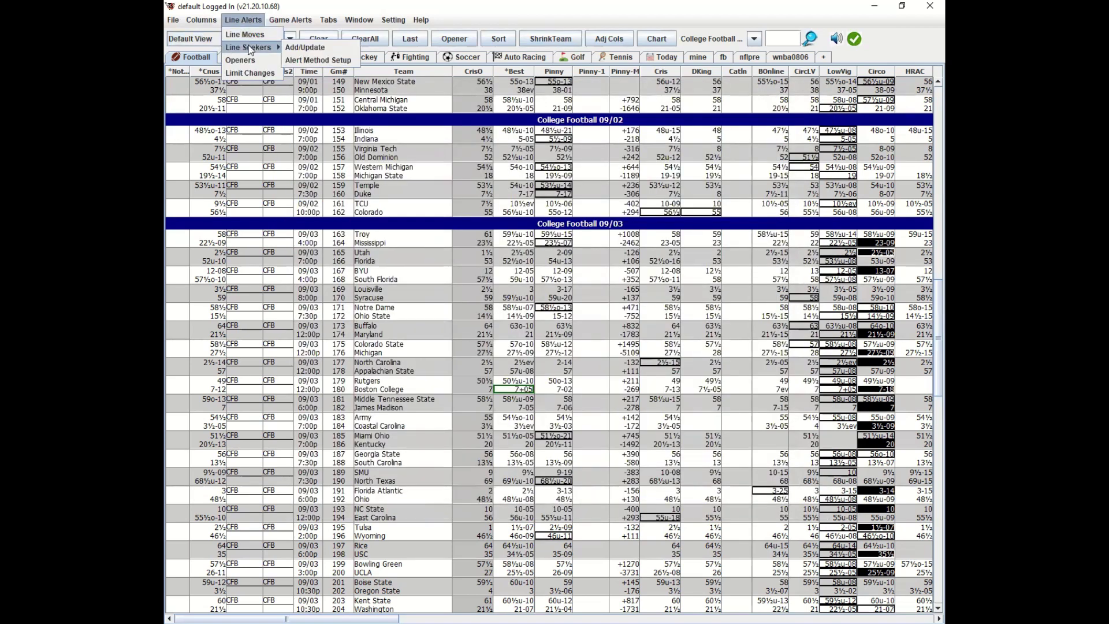
pyautogui.click(322, 48)
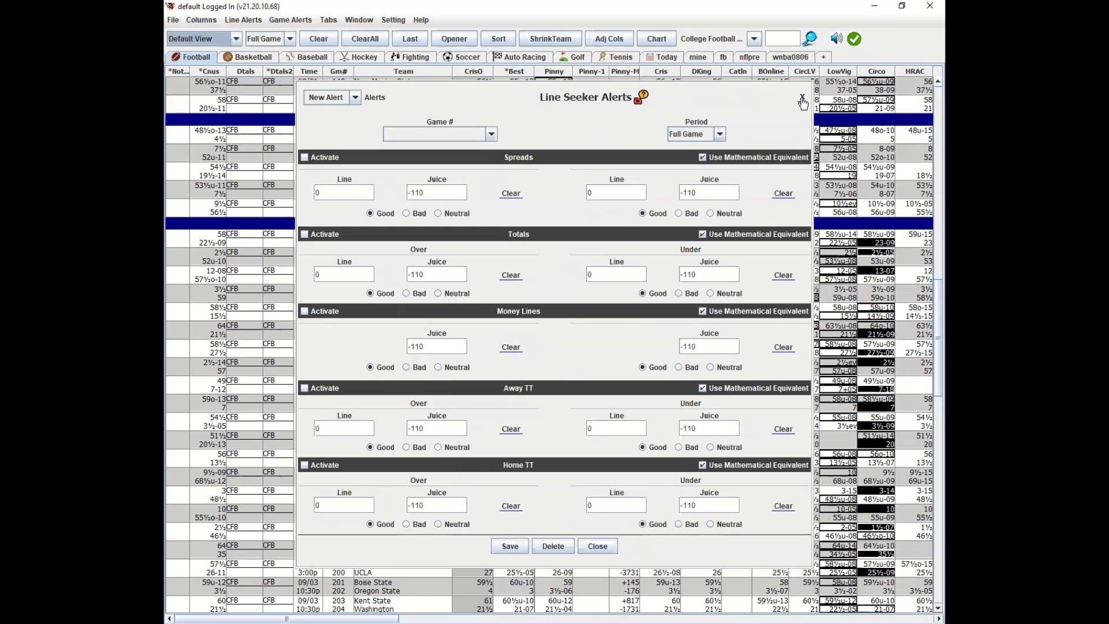
pyautogui.click(803, 100)
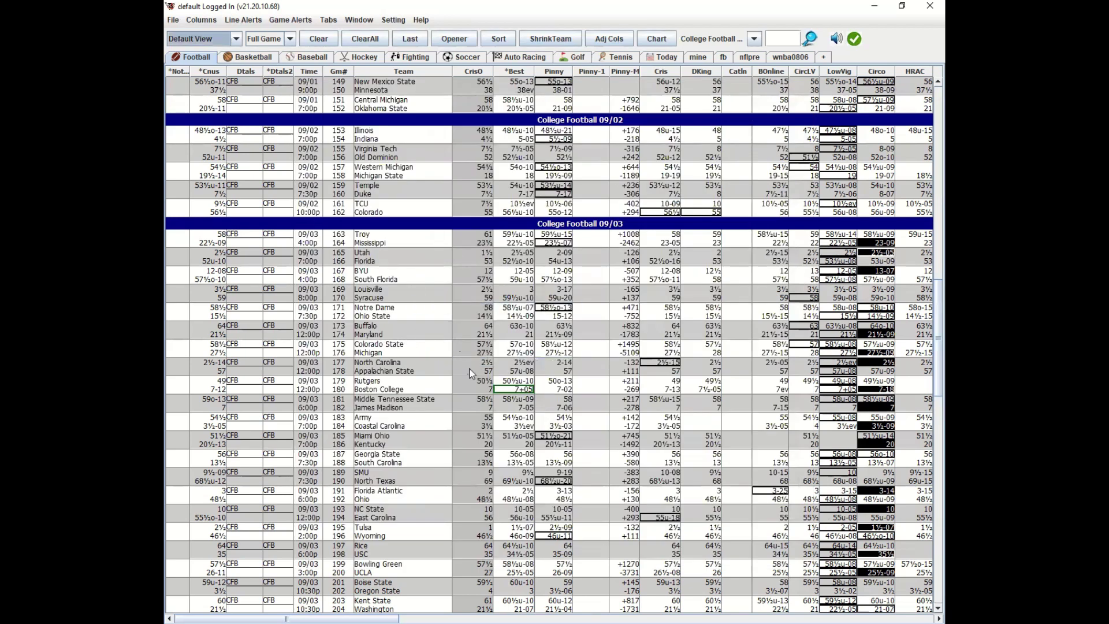
# Step: Bring up the Line Alerts > Line Seekers submenu again
pyautogui.moveTo(618, 286)
pyautogui.click(243, 19)
pyautogui.moveTo(264, 52)
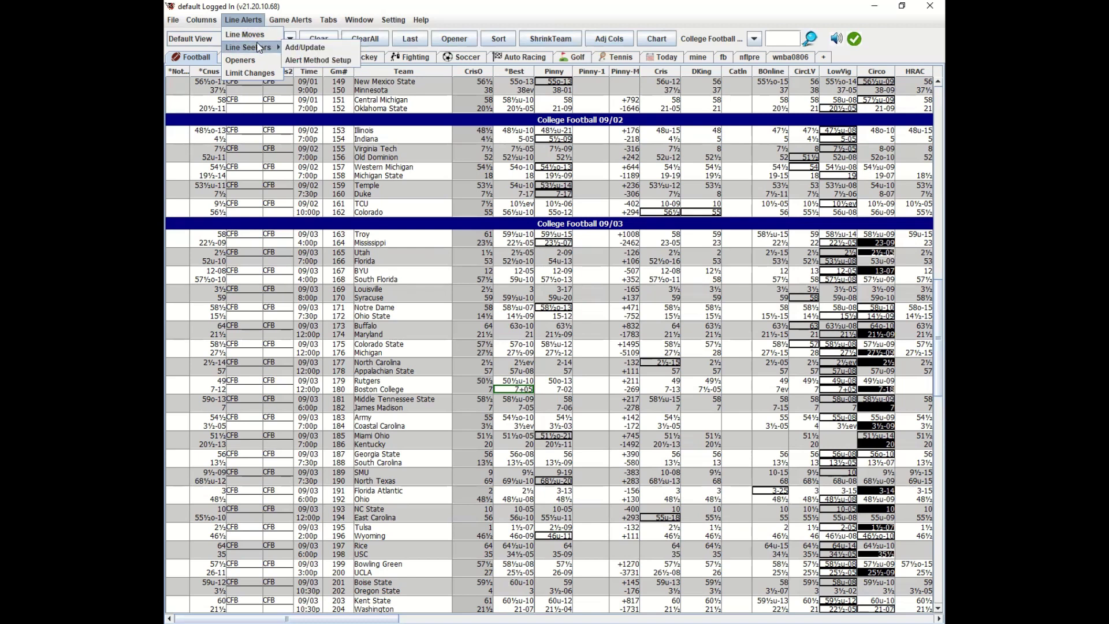
# Step: Open the Line Seeker Alerts form from Line Alerts > Line Seekers > Add/Update
pyautogui.click(304, 48)
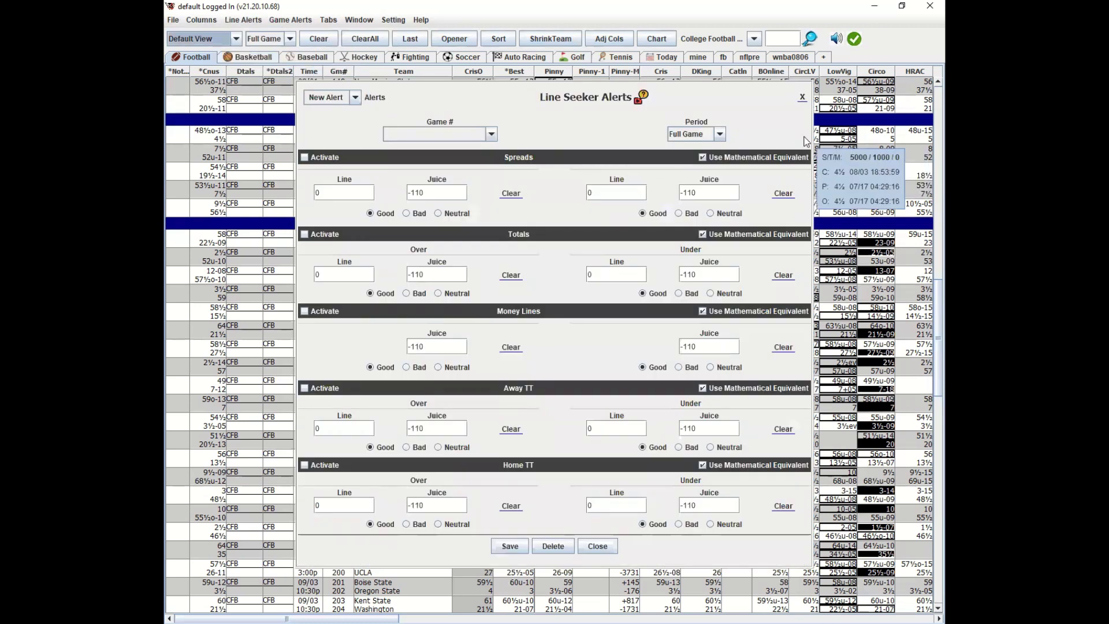
pyautogui.click(801, 97)
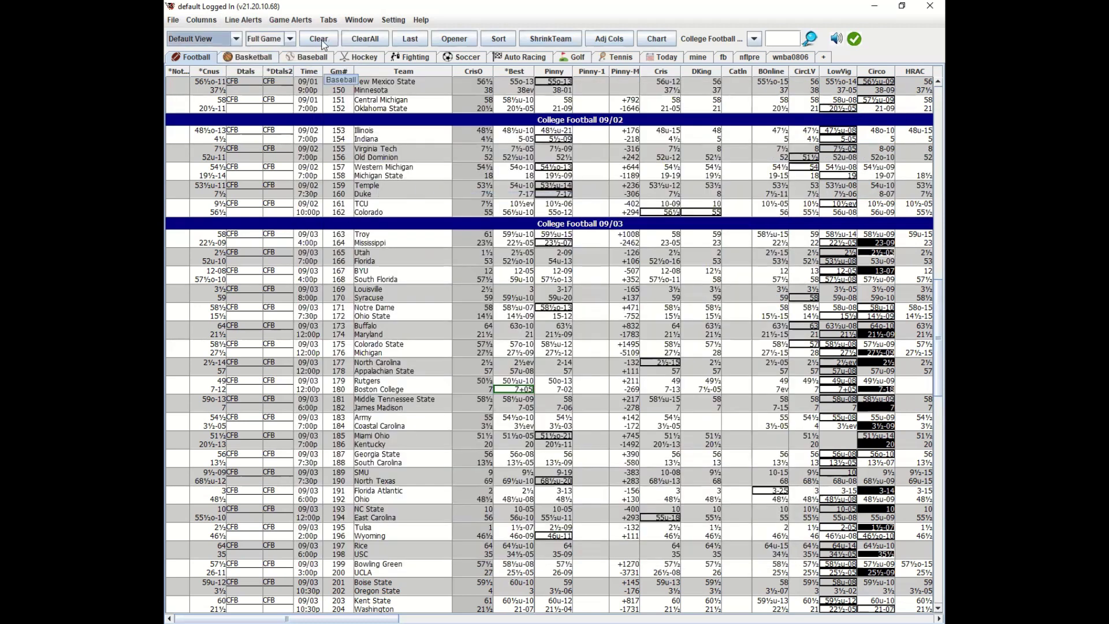
pyautogui.click(251, 22)
pyautogui.moveTo(254, 47)
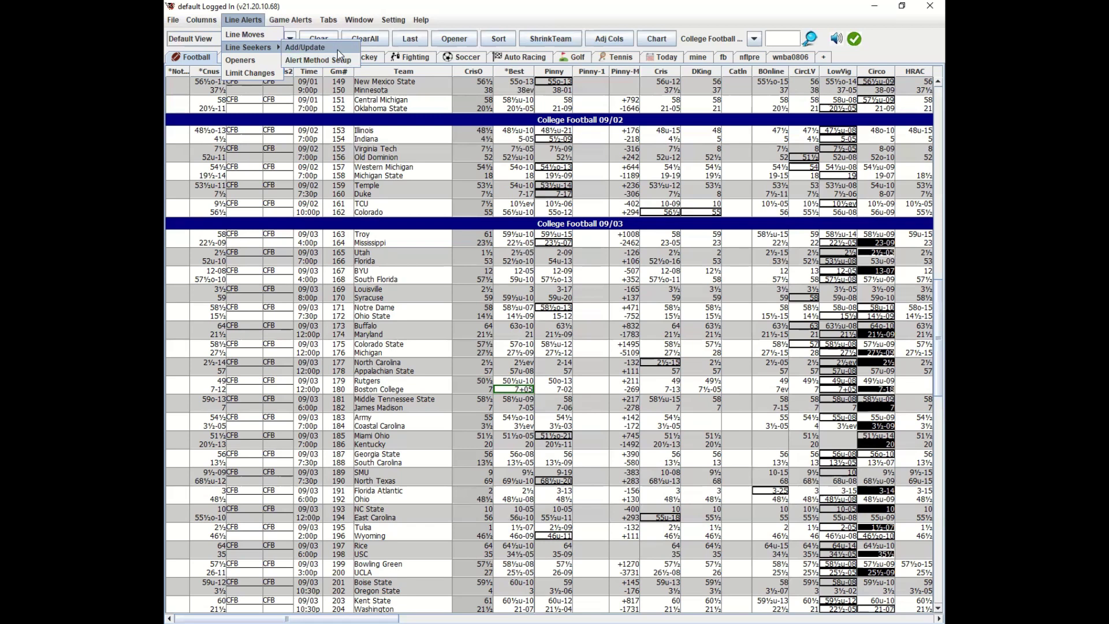
pyautogui.click(337, 50)
# Step: Target game 163 TRY/MIS and enter 24 as Troy's spread line
pyautogui.click(419, 135)
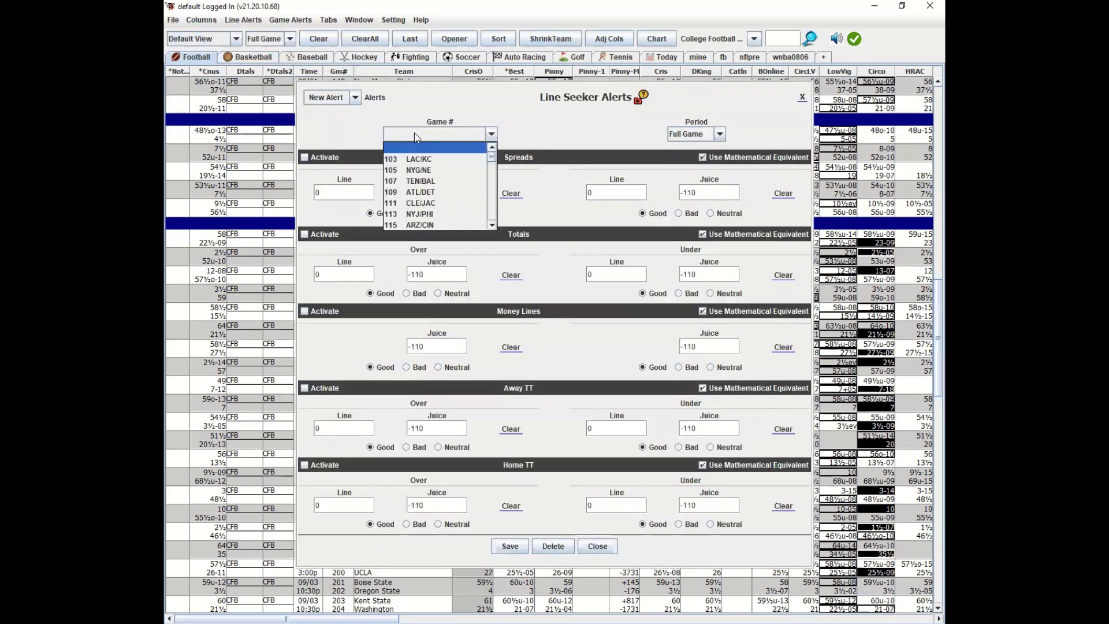
pyautogui.scroll(-10, 417, 173)
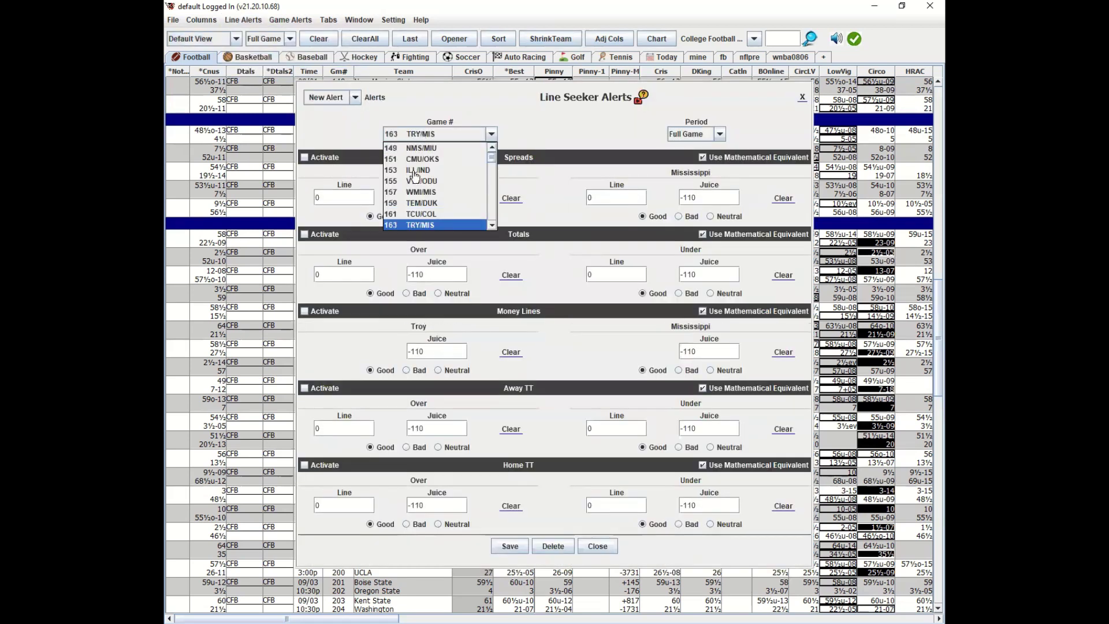
pyautogui.click(415, 225)
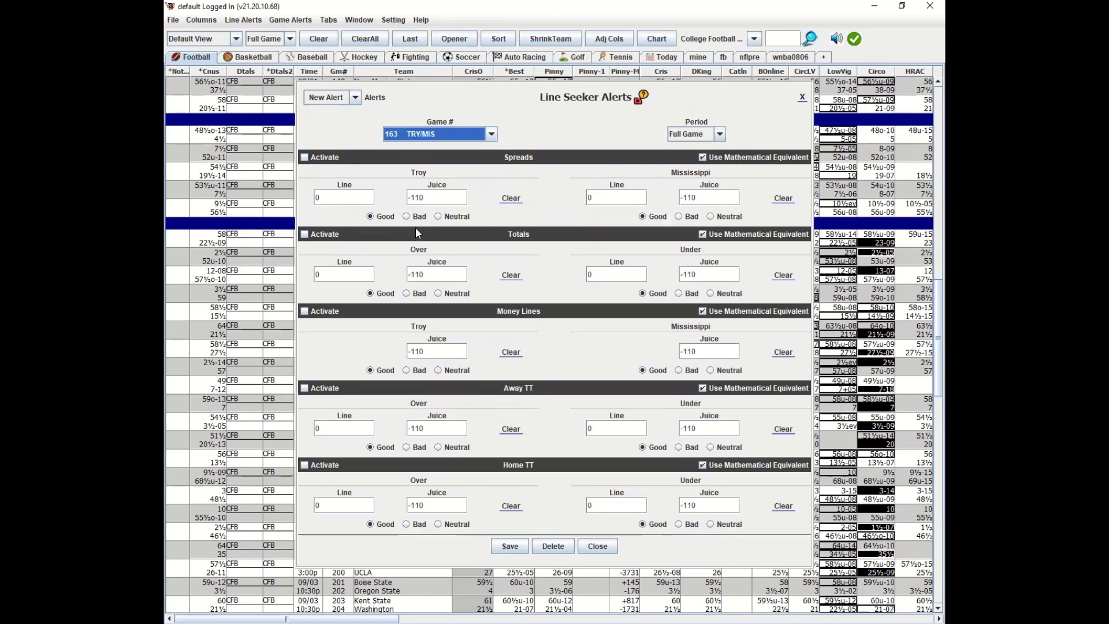
pyautogui.doubleClick(337, 197)
pyautogui.write('24')
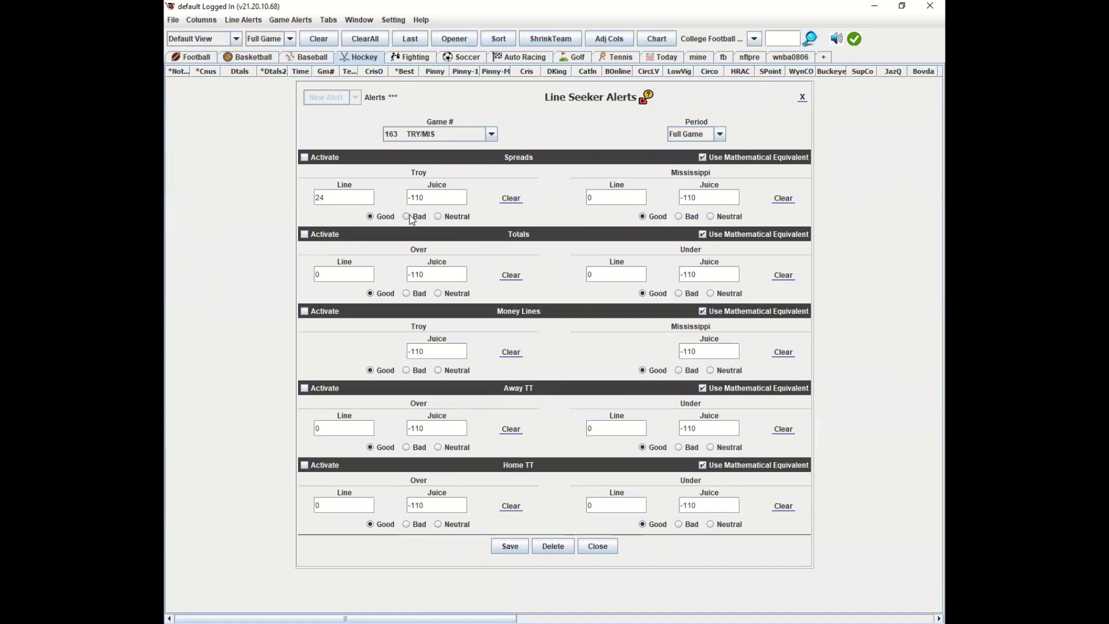
# Step: Mark the Troy 24 spread alert Neutral, activate Spreads, and save it
pyautogui.click(453, 219)
pyautogui.click(305, 158)
pyautogui.click(510, 544)
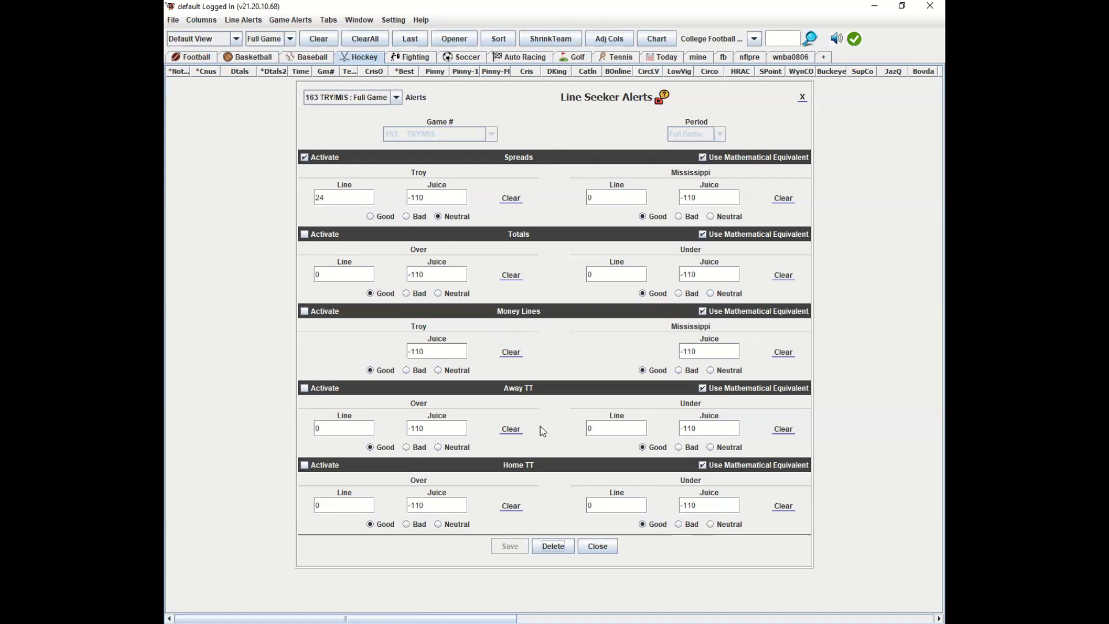
# Step: Close the alerts form and scroll the Football board down to the College Football 09/03 games
pyautogui.click(604, 550)
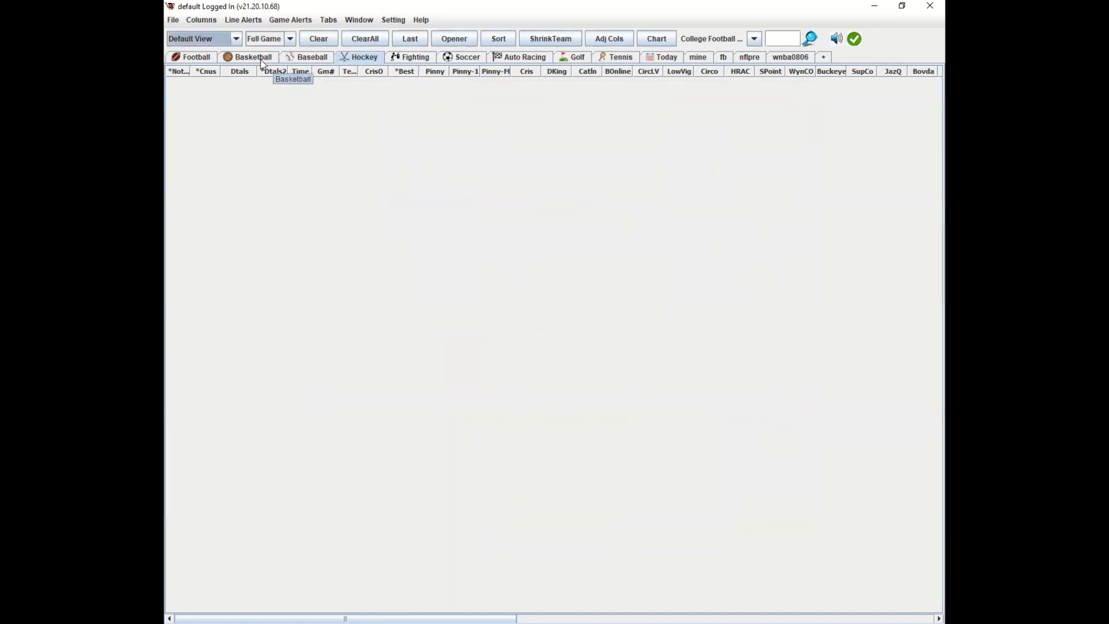
pyautogui.click(193, 56)
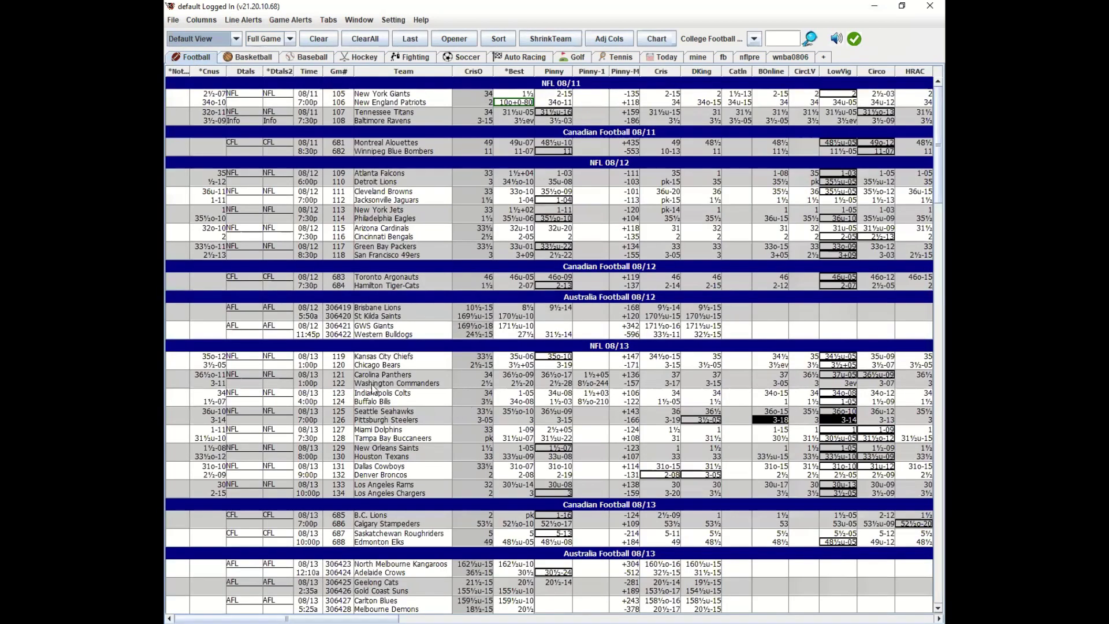
pyautogui.moveTo(511, 367)
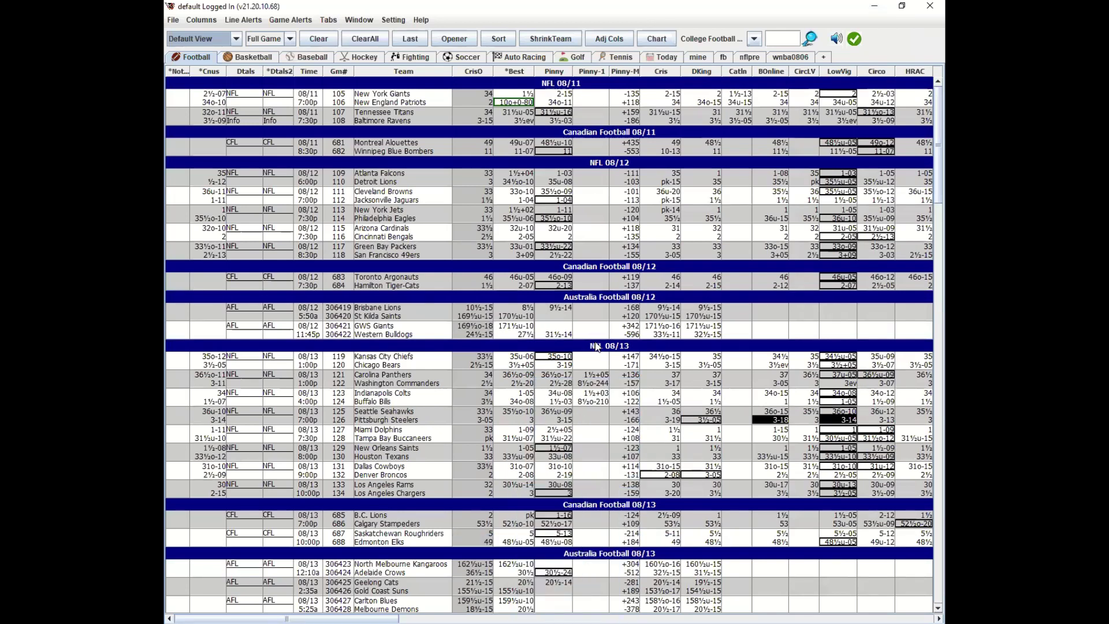
pyautogui.scroll(-5, 484, 430)
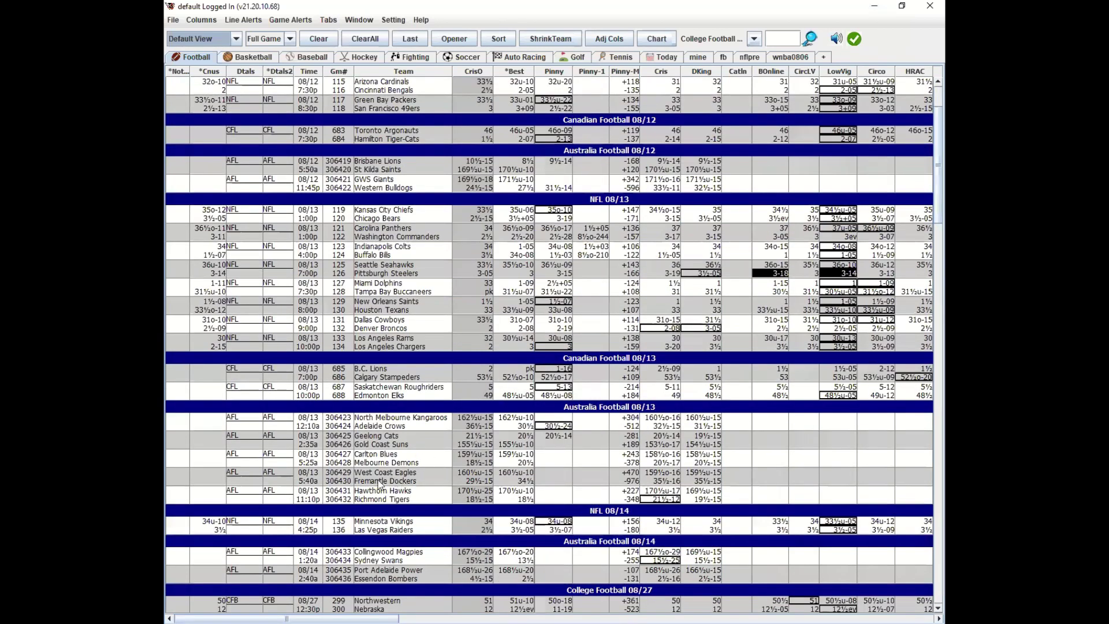
pyautogui.scroll(-5, 396, 480)
pyautogui.scroll(-9, 400, 482)
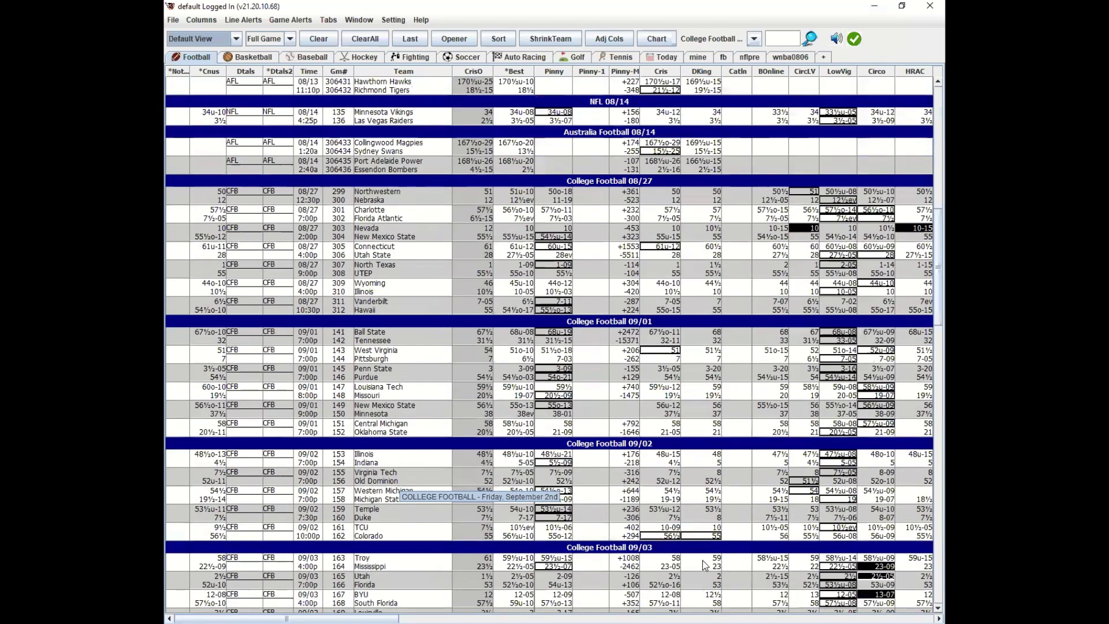
pyautogui.moveTo(703, 560)
pyautogui.moveTo(611, 557)
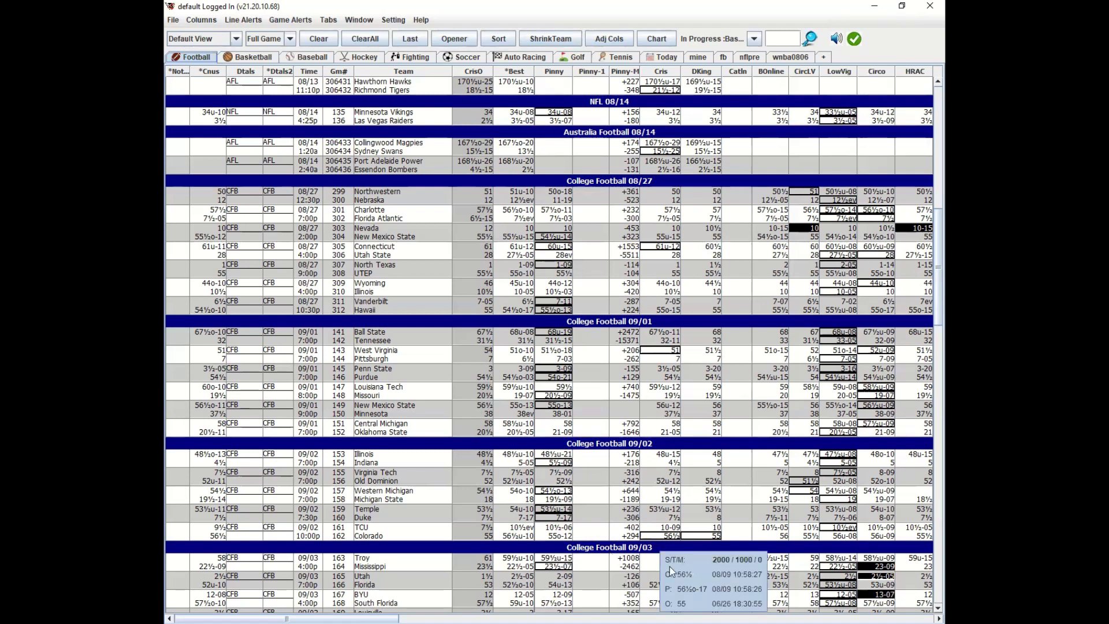
pyautogui.hscroll(10, 326, 609)
pyautogui.hscroll(-10, 482, 609)
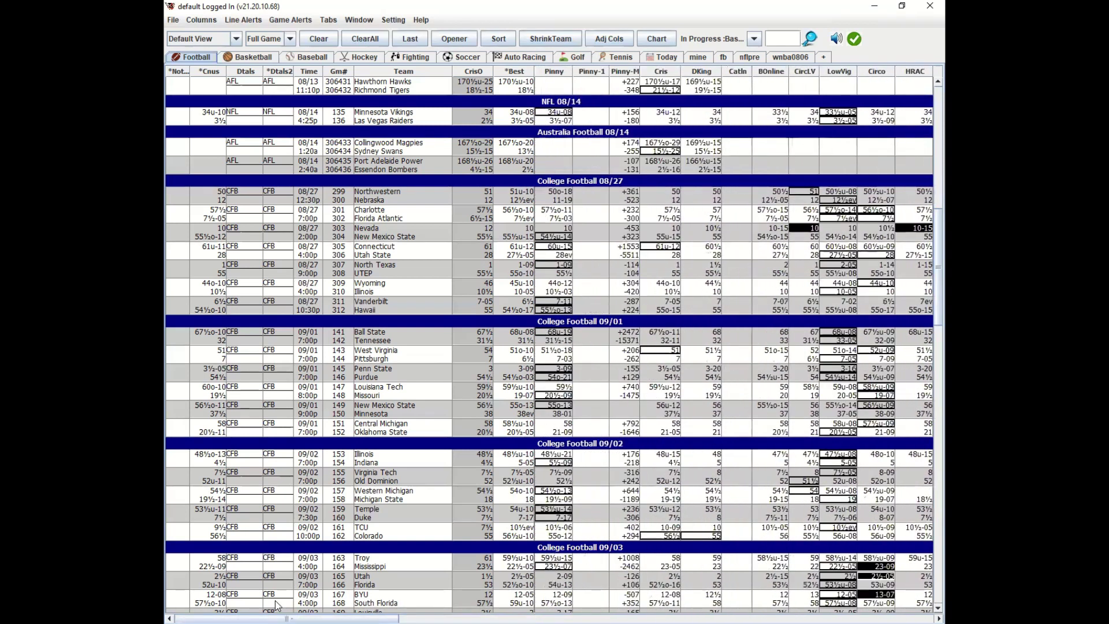